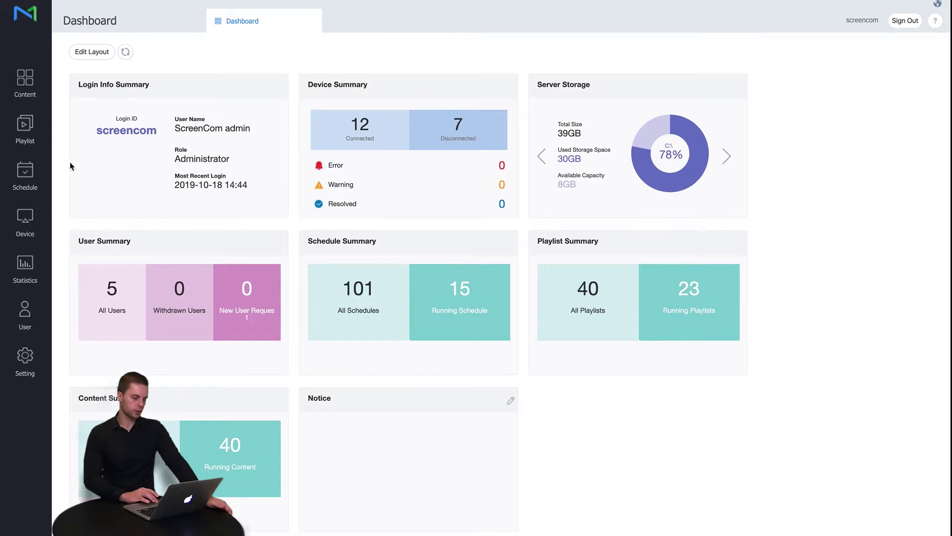
Step: Create a blank 16:9 LFD design, MyContent_1910181544.LFD, in Web Author
click(26, 81)
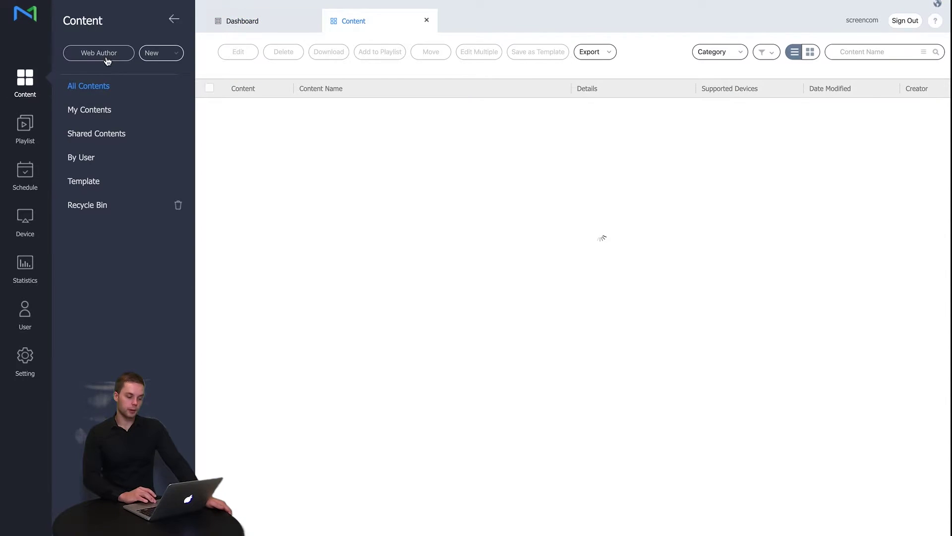
click(107, 61)
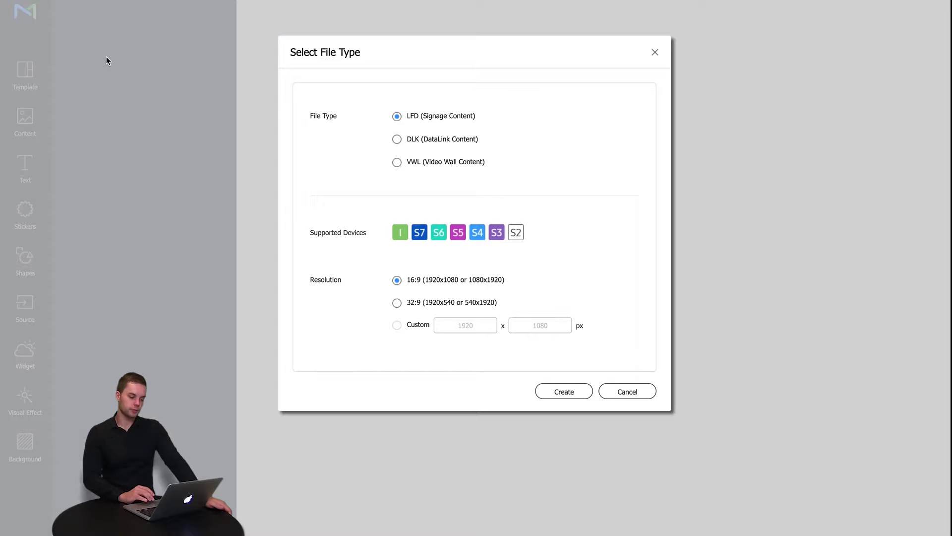
click(565, 391)
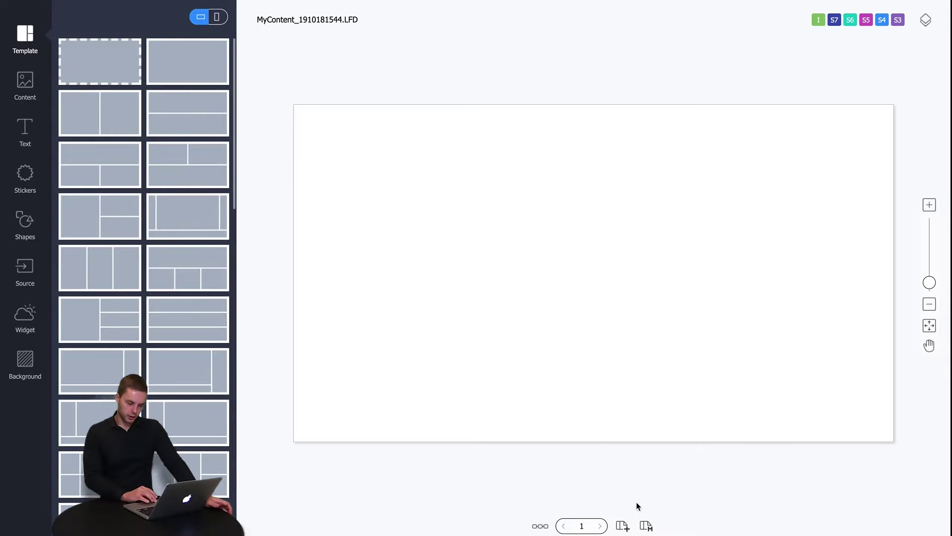
Step: On master page 0, draw two matching horizontal lines near the top and bottom of the canvas
click(647, 527)
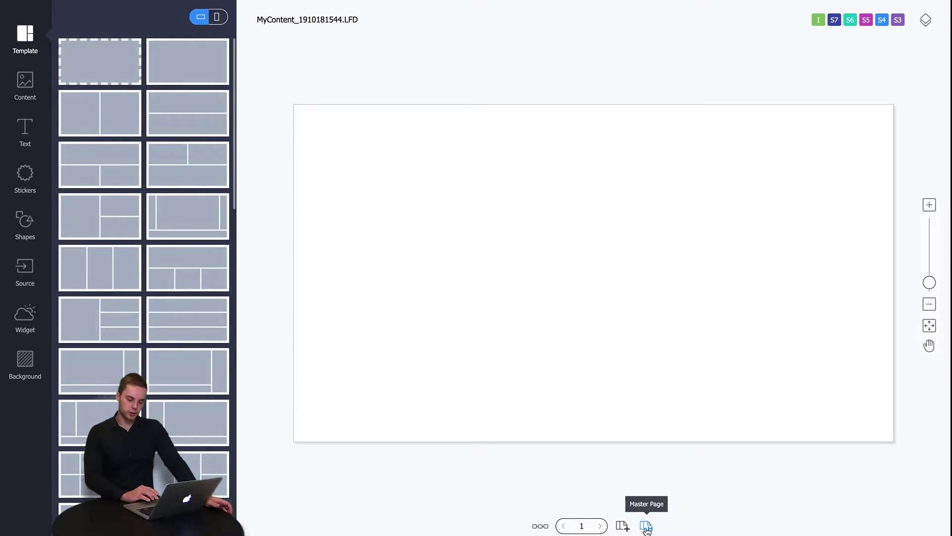
click(562, 528)
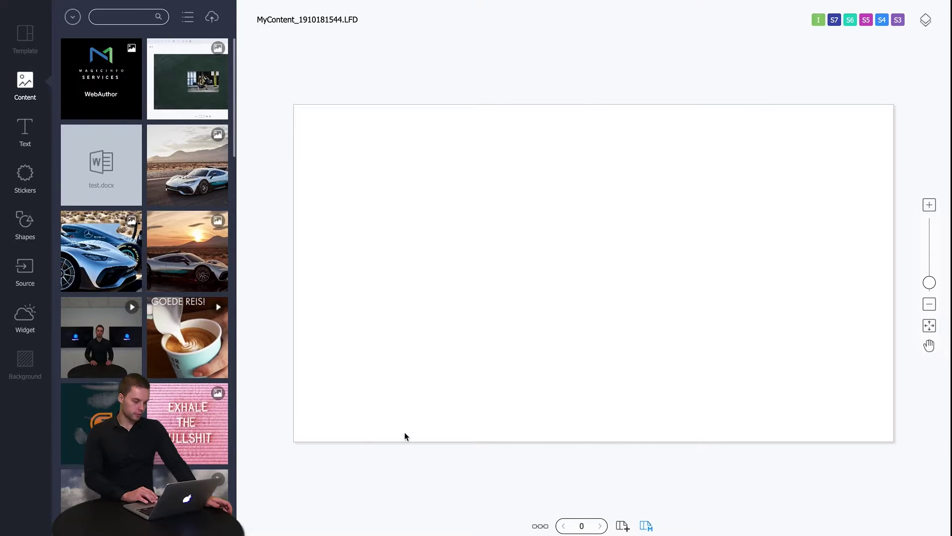
click(24, 237)
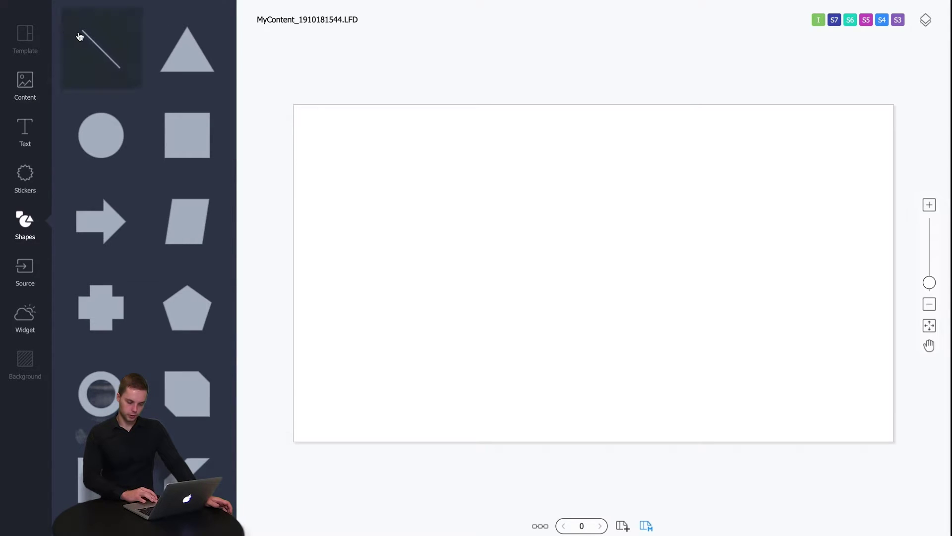
drag(82, 34, 560, 295)
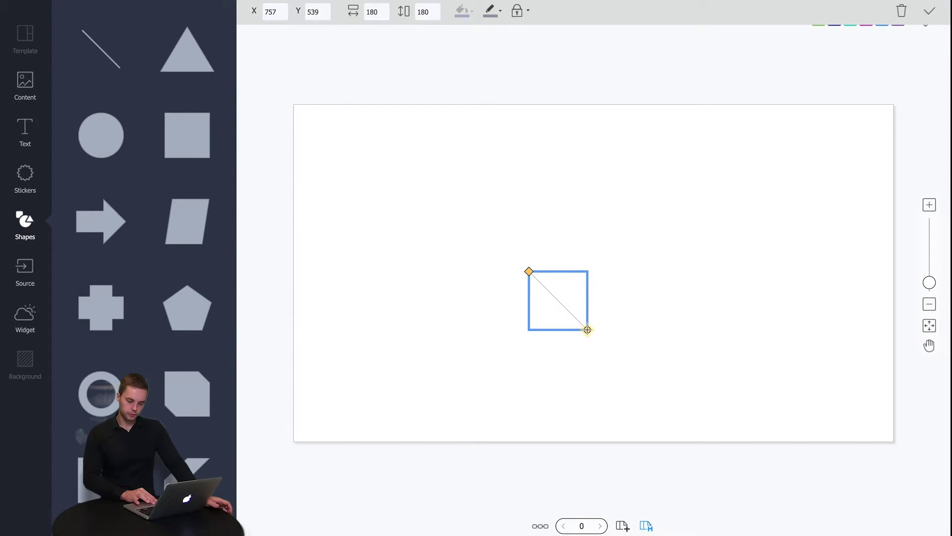
drag(587, 329, 725, 388)
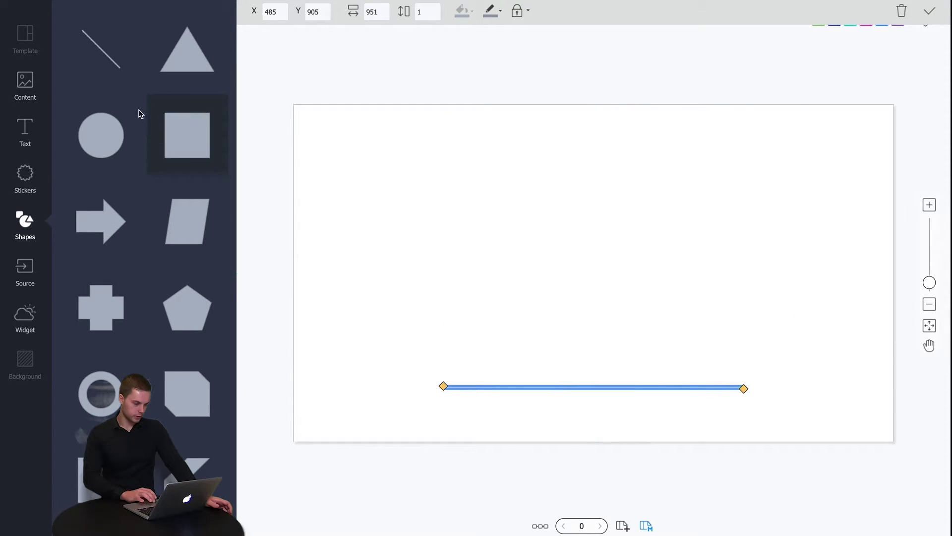
drag(132, 85, 727, 153)
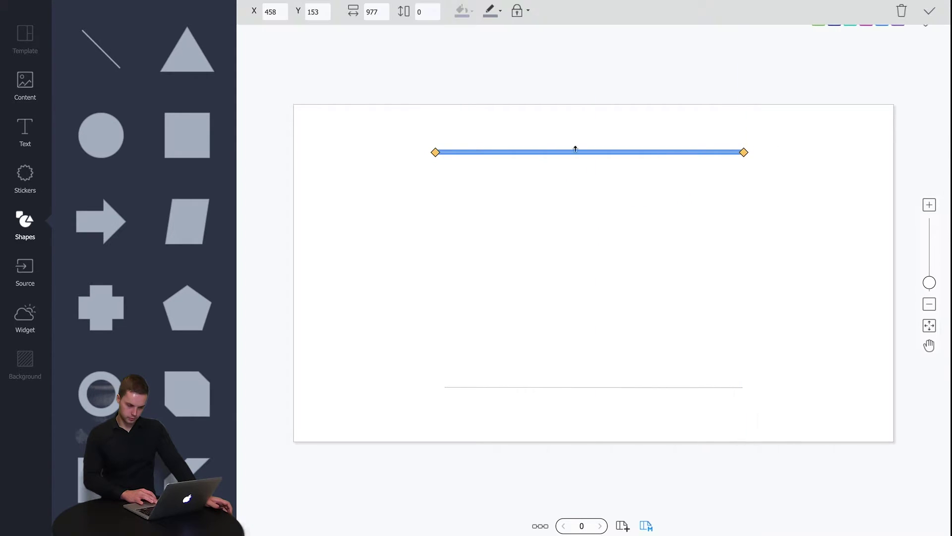
drag(431, 152, 443, 152)
click(593, 241)
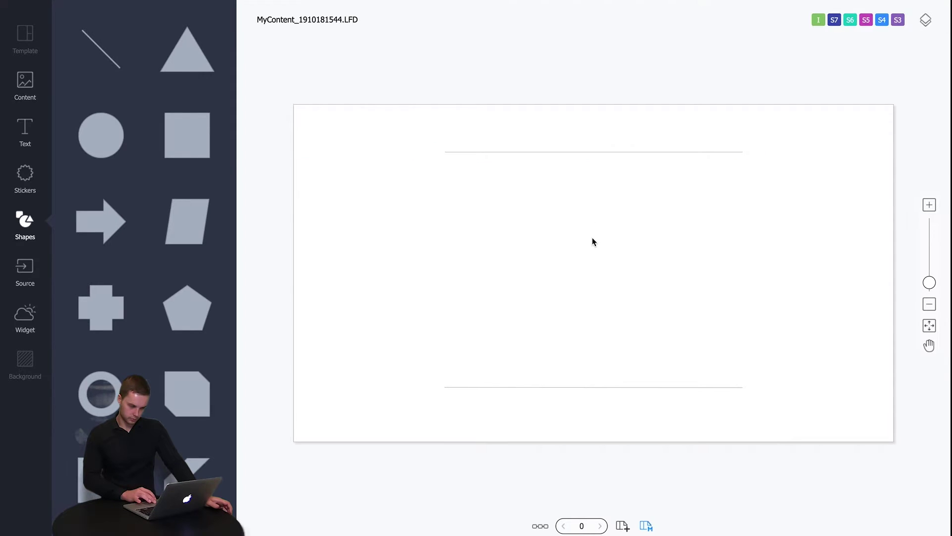
Step: Add a top-left analog clock set to UTC+01:00 Amsterdam with daylight saving time on
click(25, 317)
drag(181, 97, 327, 165)
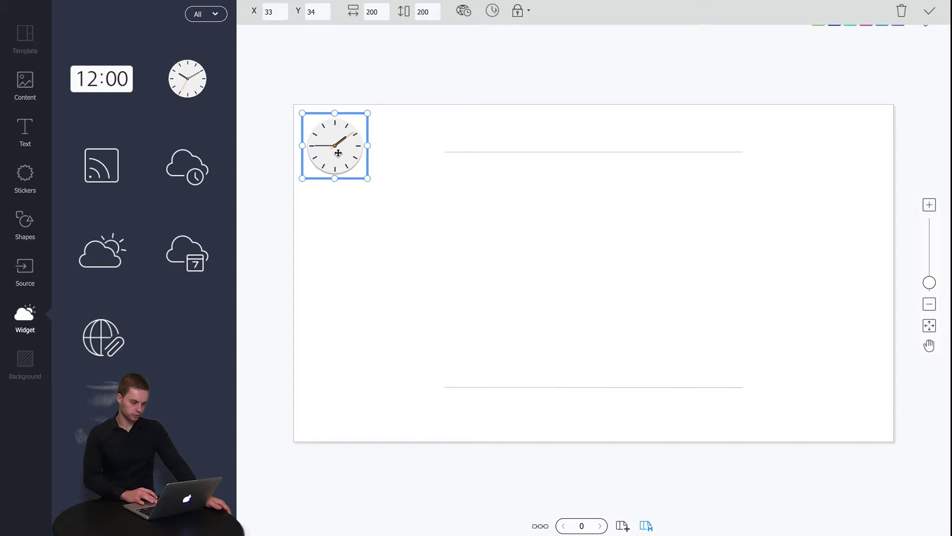
click(464, 11)
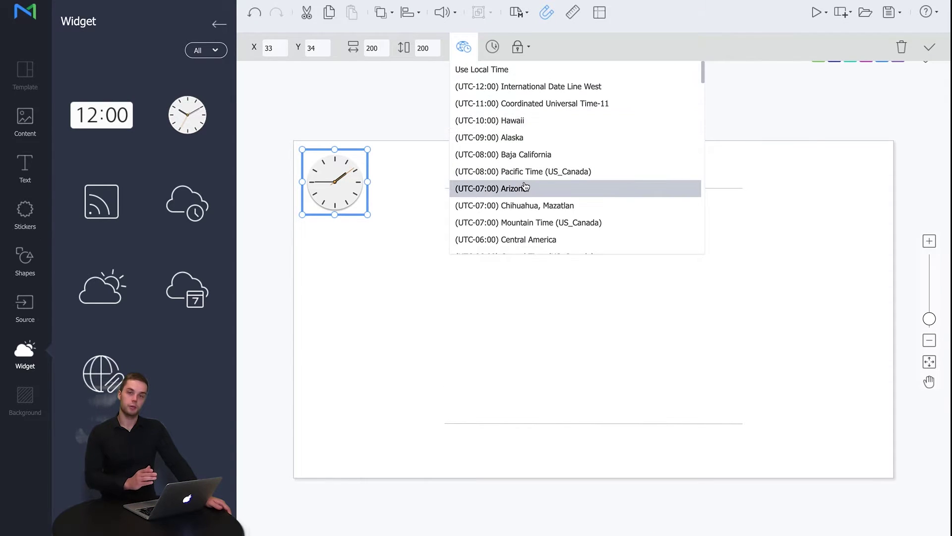
scroll(525, 187, down, 14)
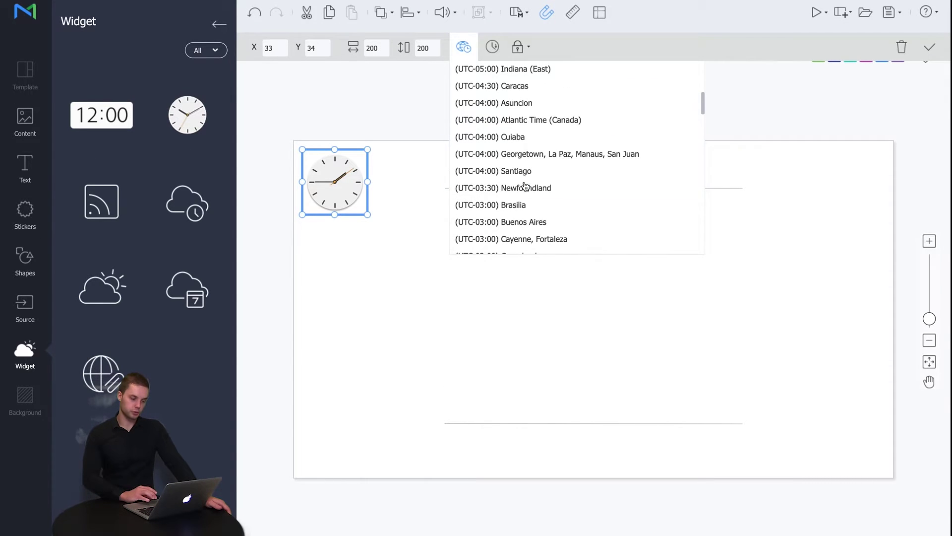
click(561, 102)
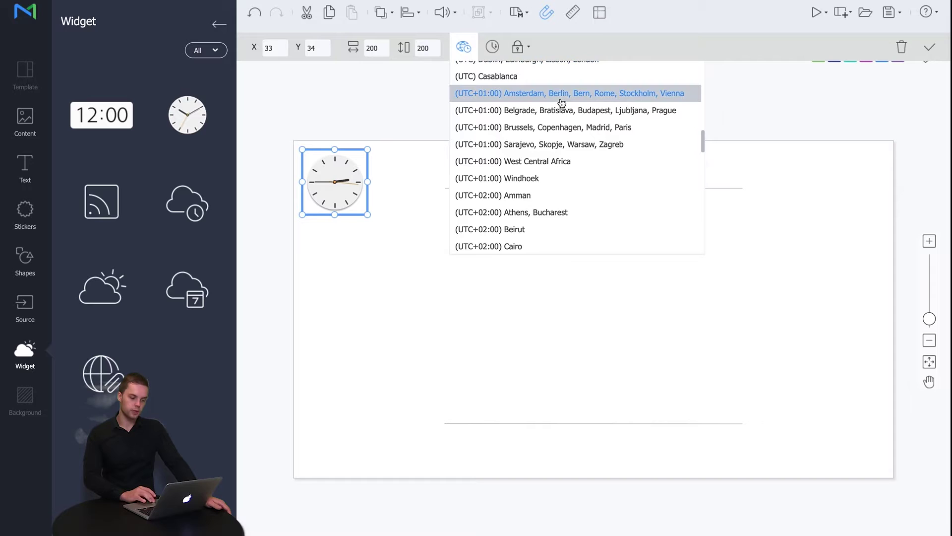
click(493, 50)
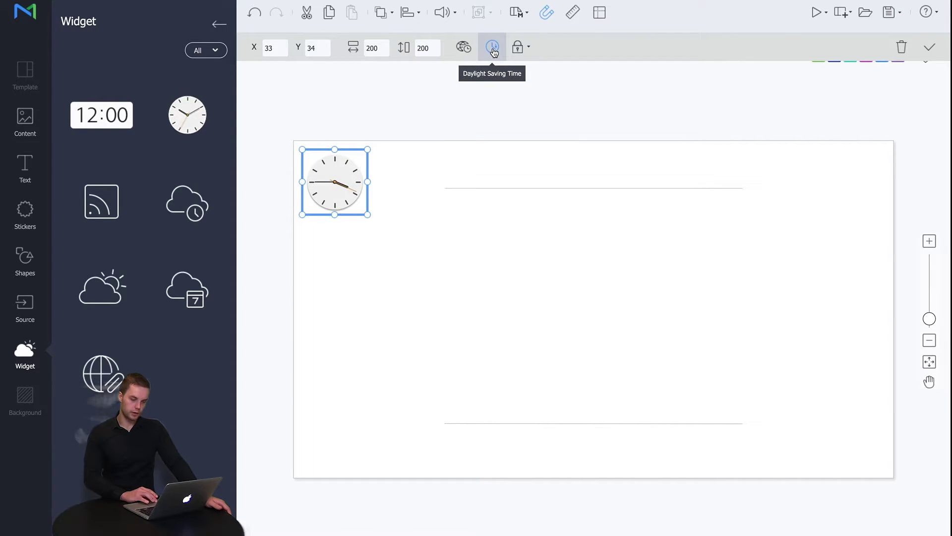
click(449, 114)
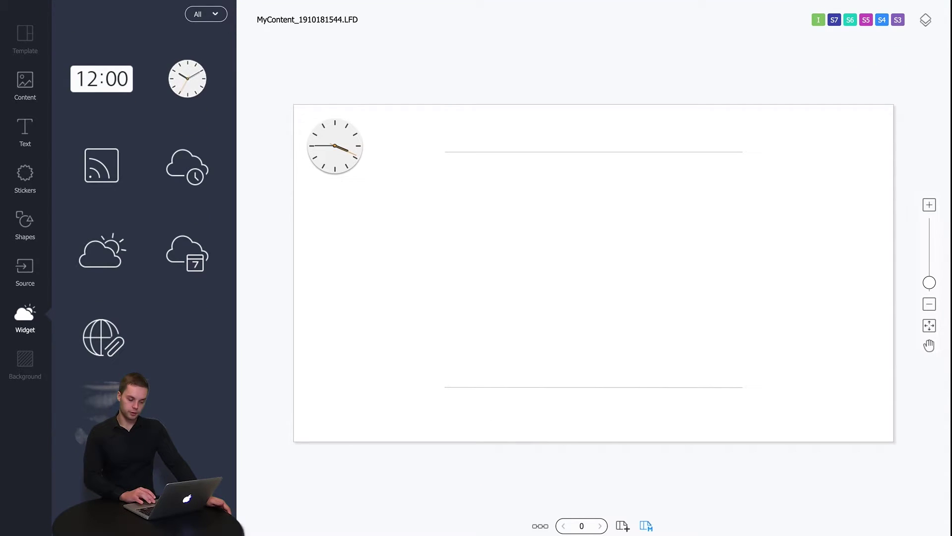
Step: Save the design with the content name 'Template 1', giving Template 1.LFD
click(876, 1)
click(861, 9)
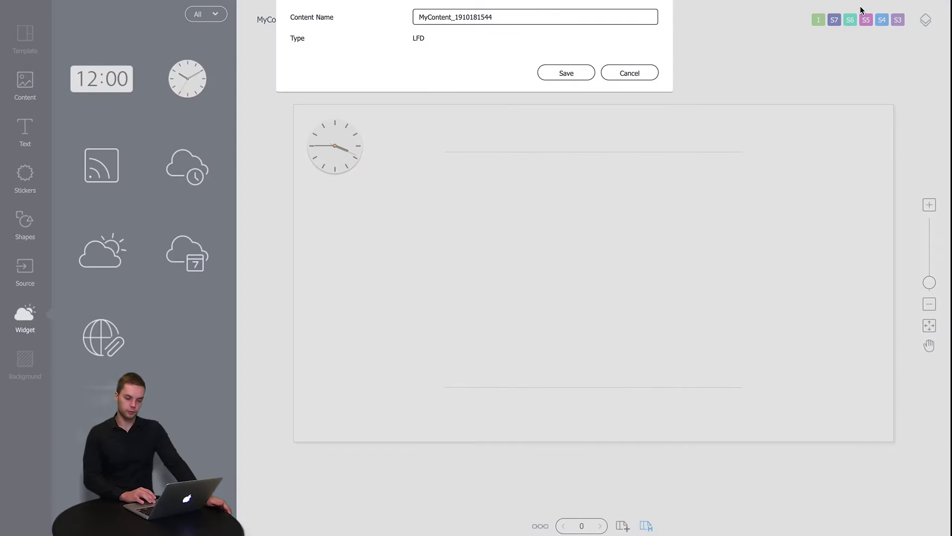
click(570, 20)
key(ctrl+a)
text(Te)
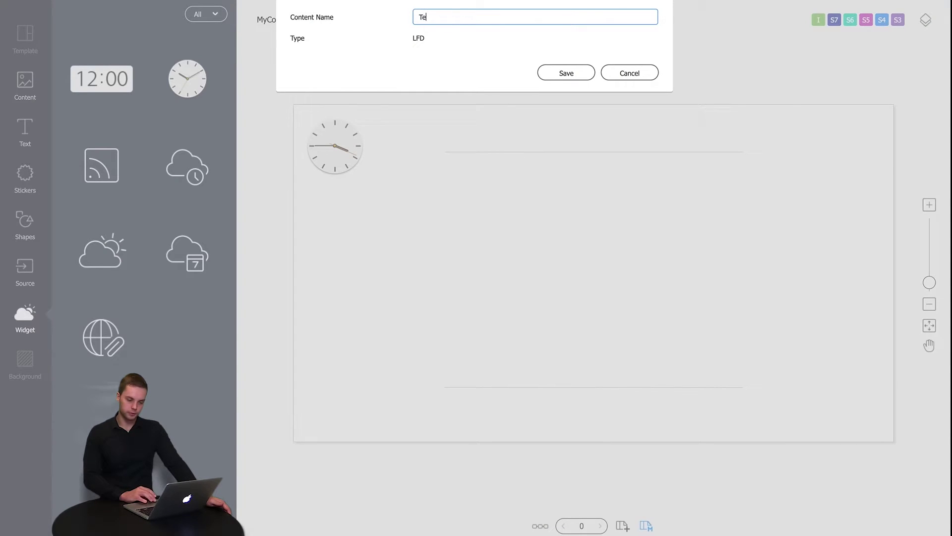
text(mpla)
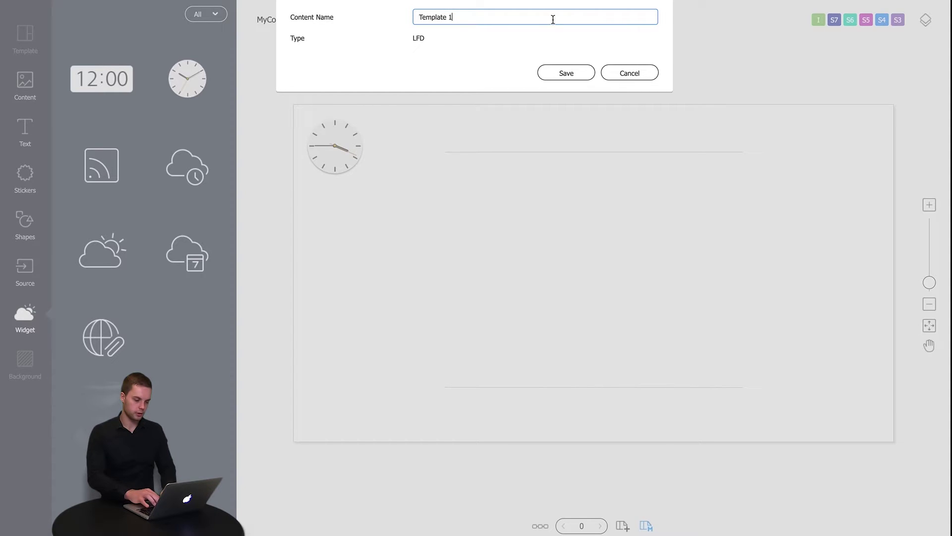
text(te 1)
click(569, 73)
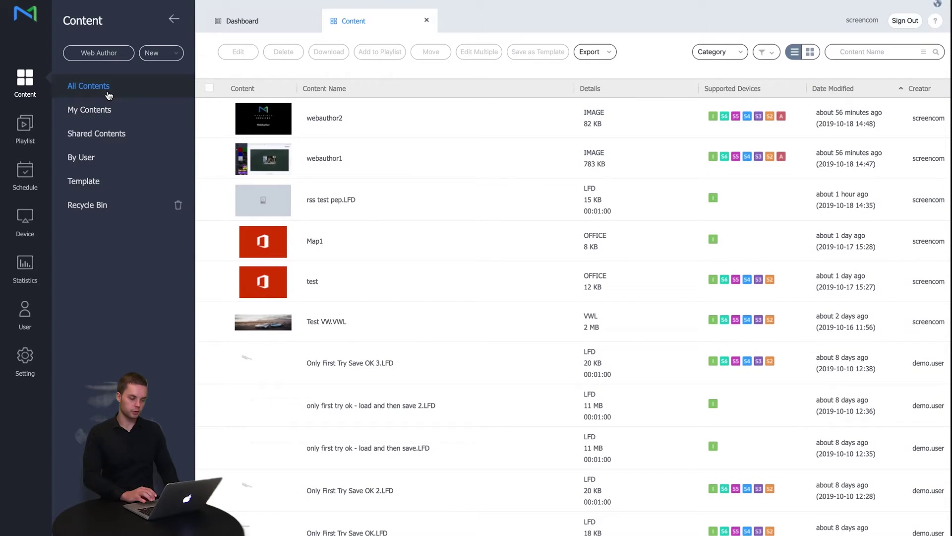
Step: Refresh All Contents and tick the Template 1.LFD row at the top
click(102, 90)
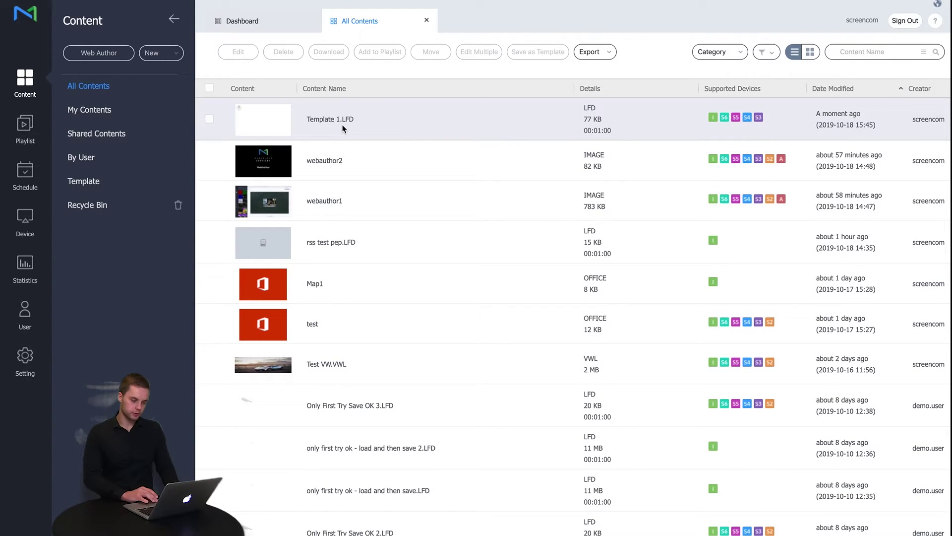
click(210, 119)
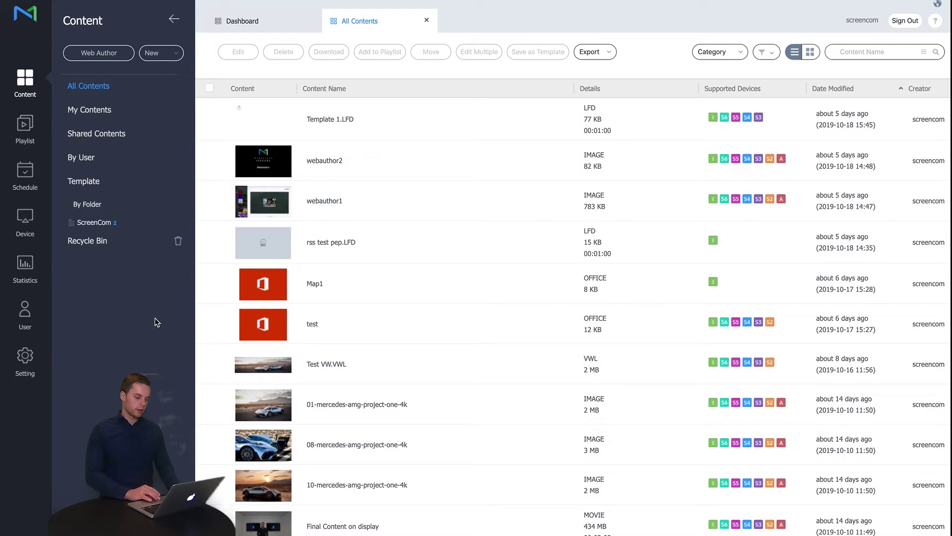
Step: Save Template 1.LFD as a template named Template 1 in the ScreenCom group
click(209, 119)
click(539, 55)
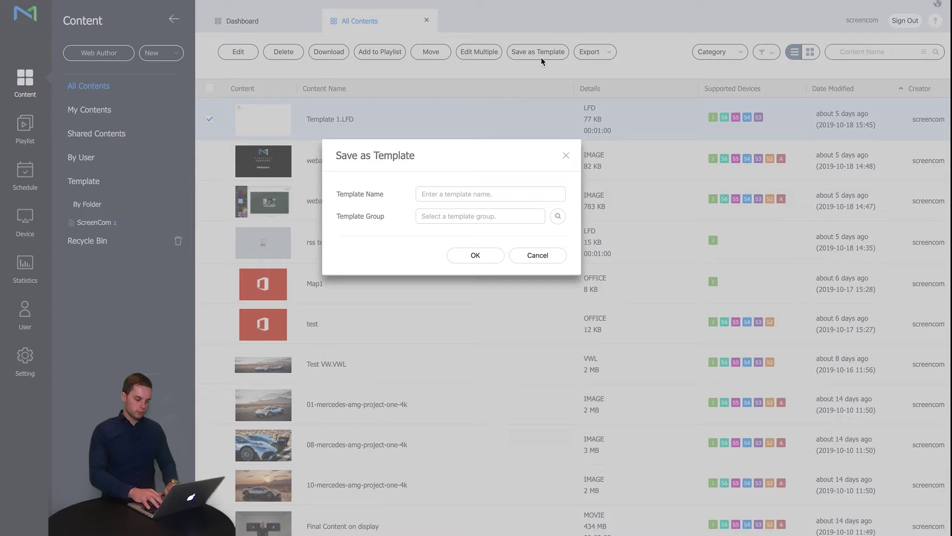
click(480, 194)
text(Template 1)
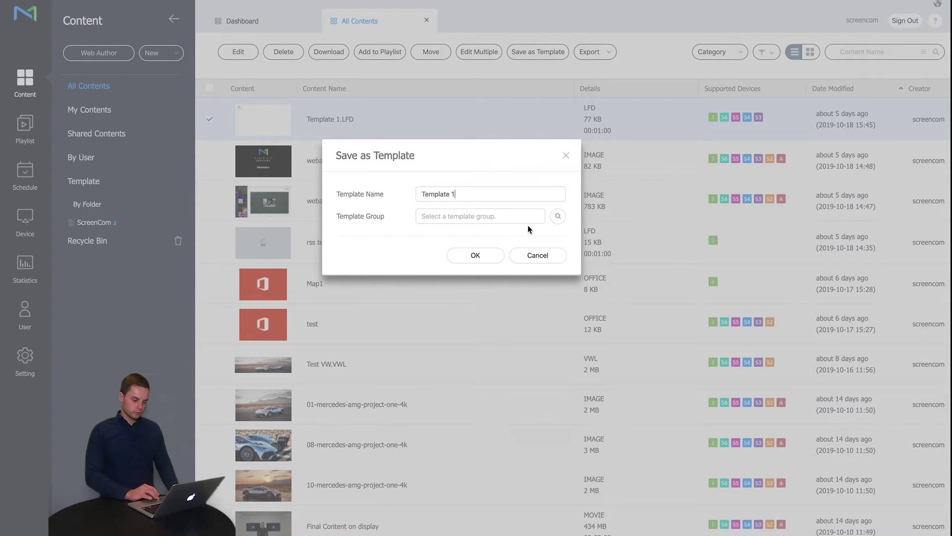
click(560, 217)
click(412, 223)
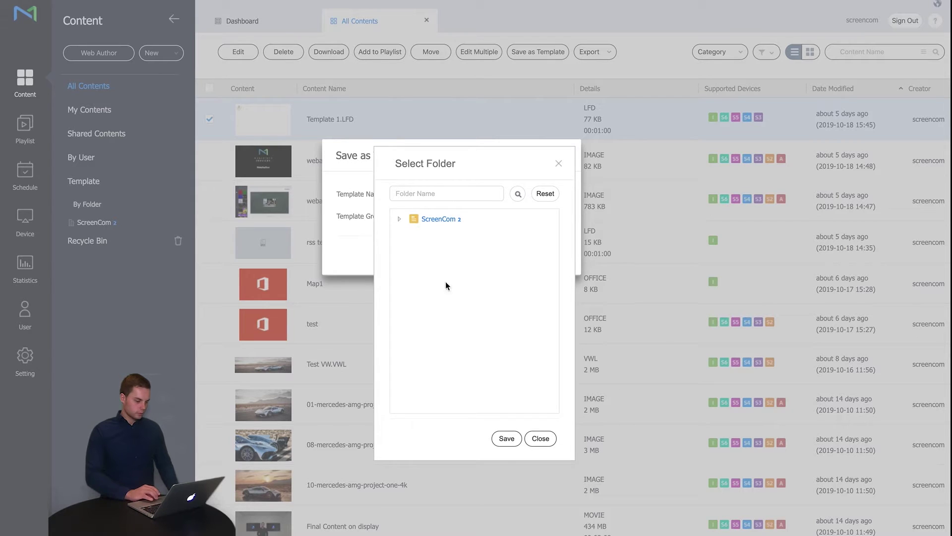
click(506, 438)
click(474, 255)
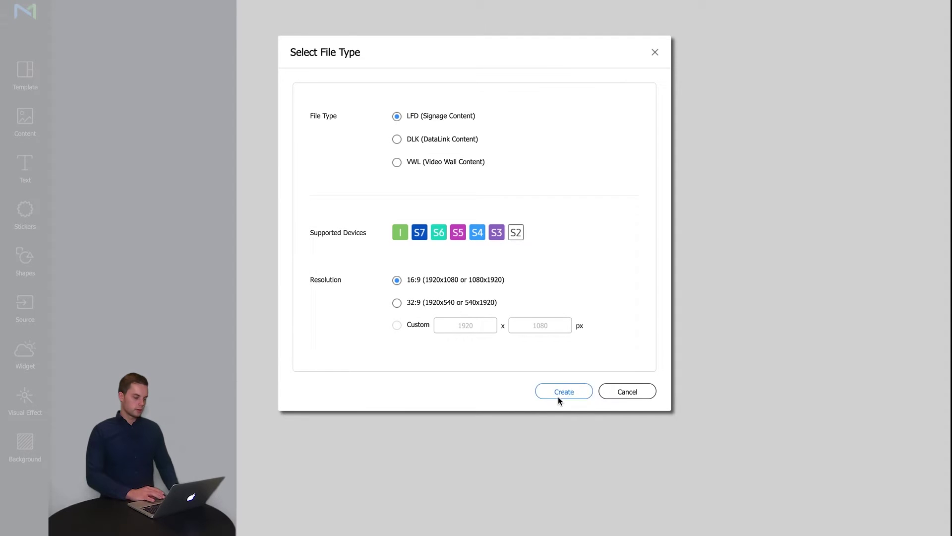
click(559, 397)
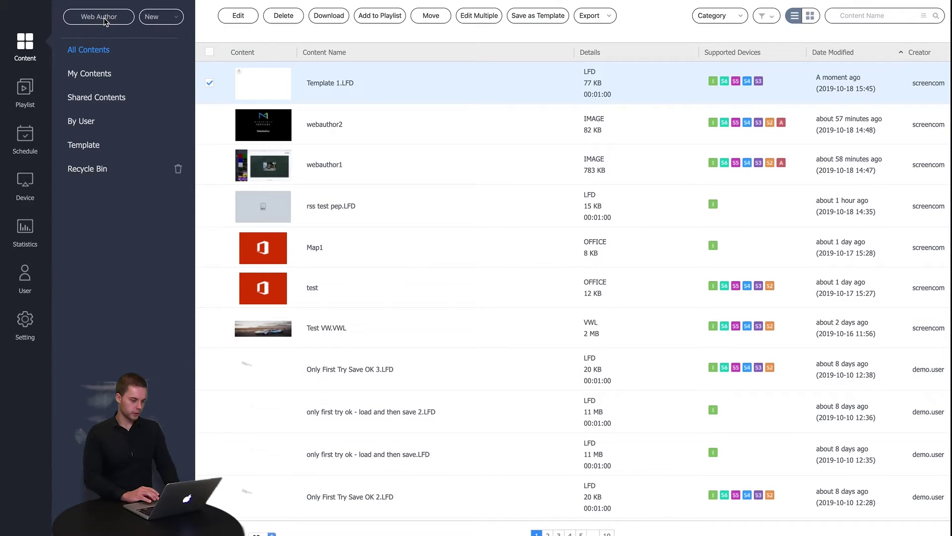
click(105, 18)
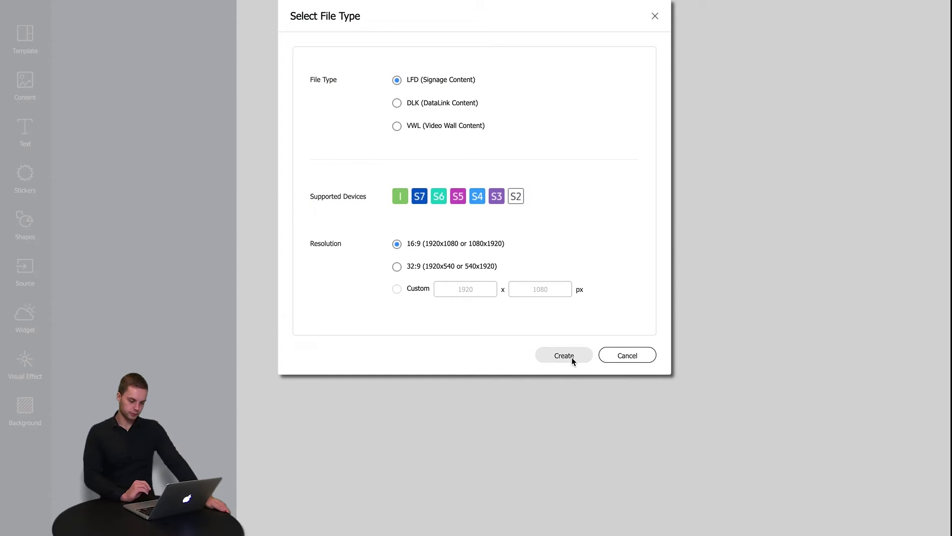
Step: Create a blank 16:9 LFD canvas with the dark chalkboard image as background
click(573, 360)
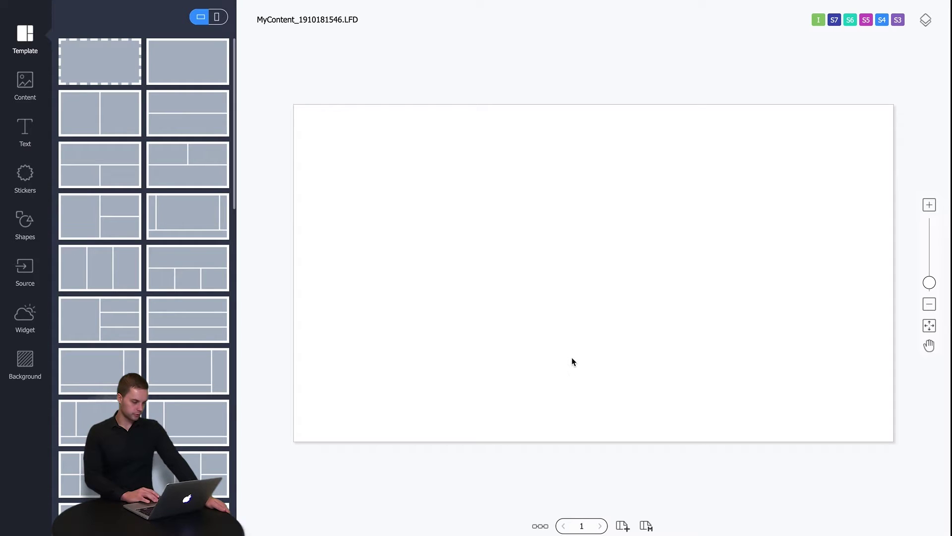
click(15, 365)
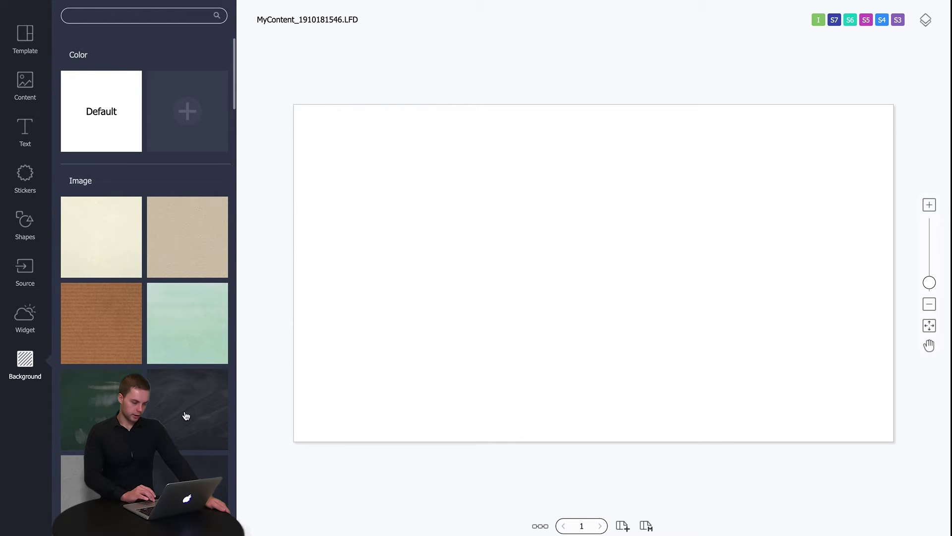
click(186, 416)
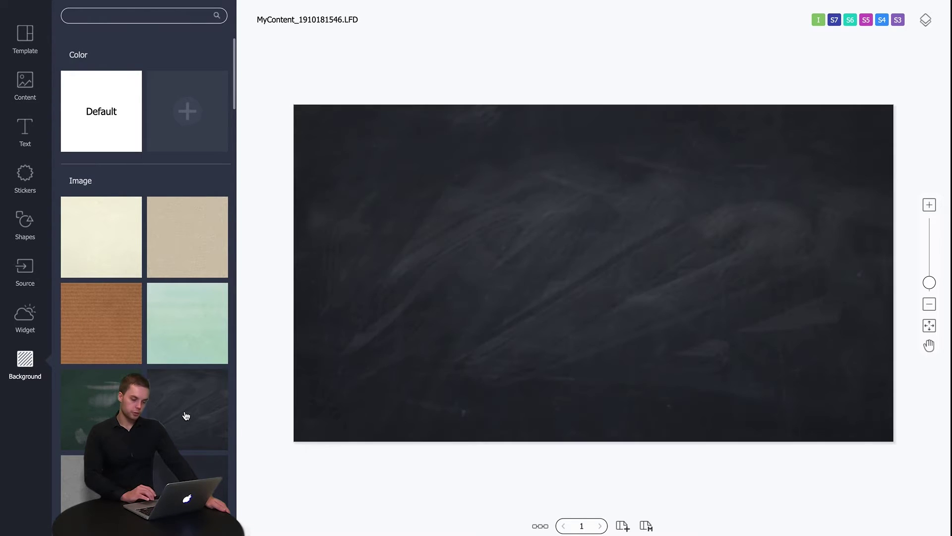
Step: Place a grey L-shape flush into the canvas's bottom-left corner
click(23, 222)
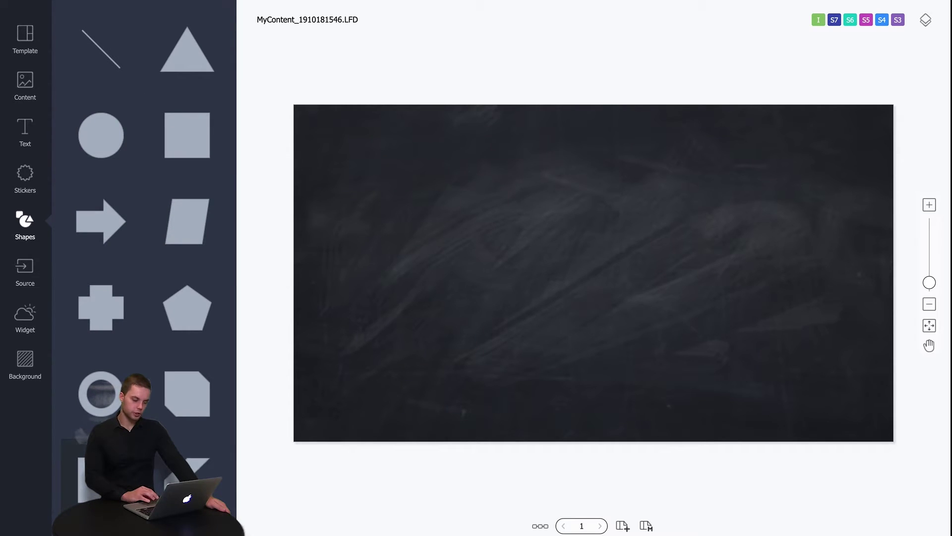
drag(99, 478, 330, 424)
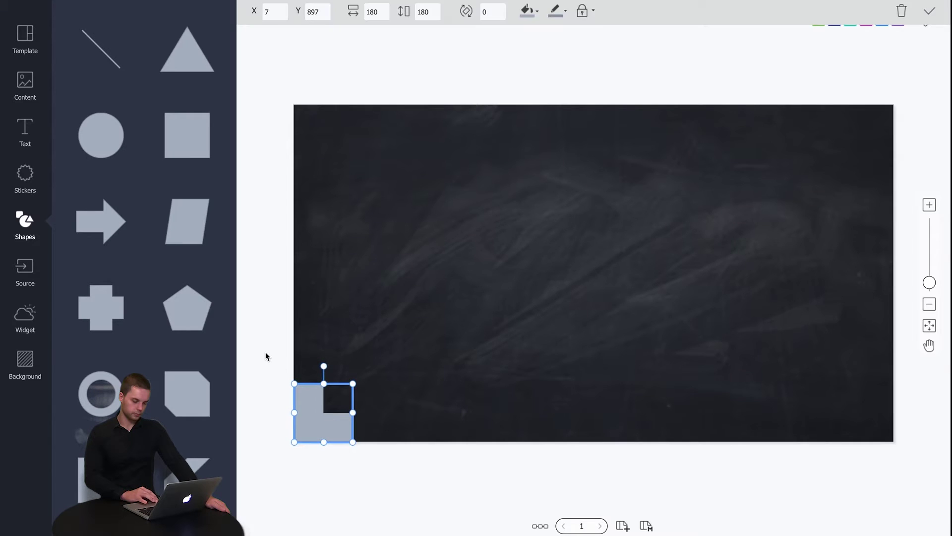
click(266, 353)
click(309, 408)
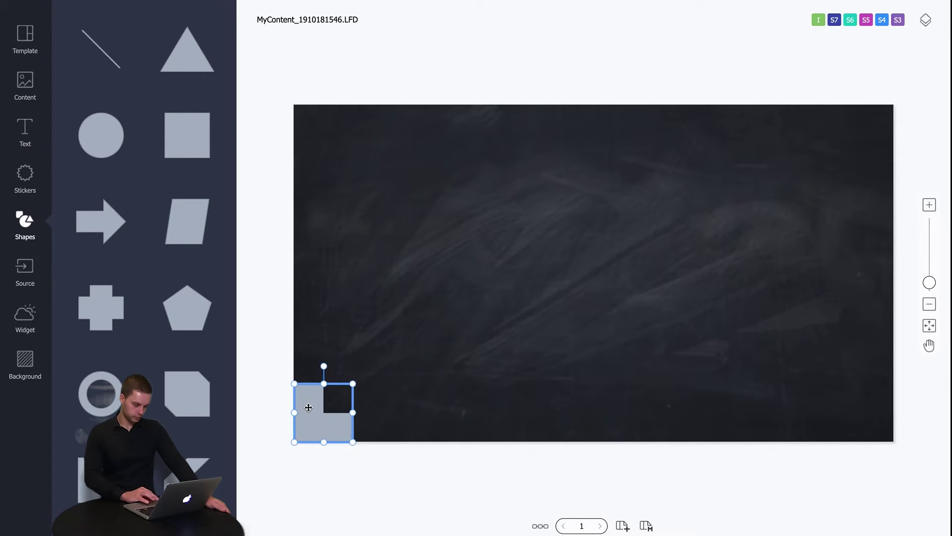
drag(309, 407, 305, 407)
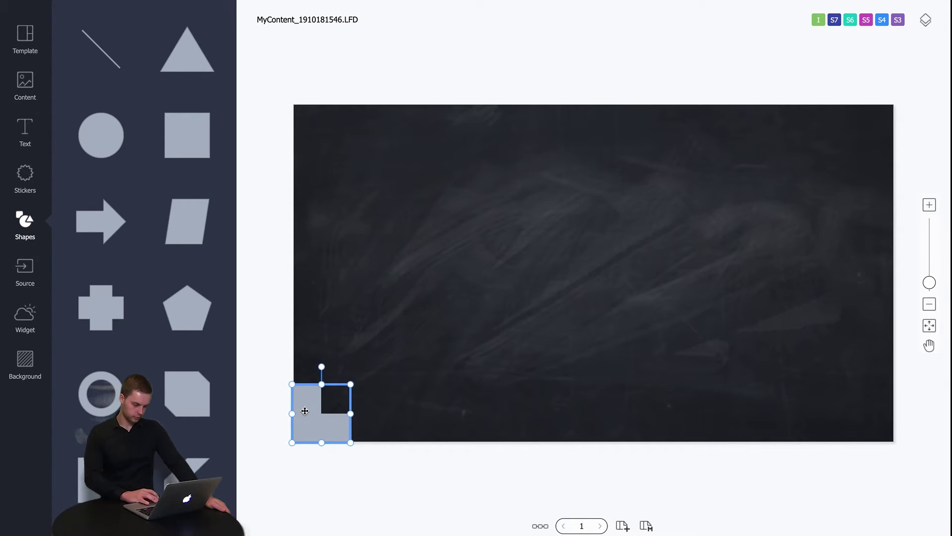
click(251, 388)
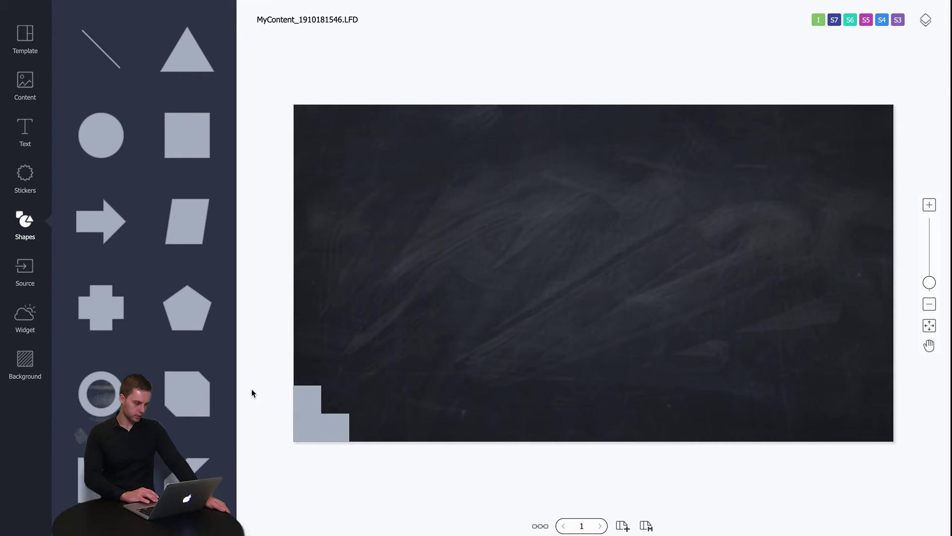
Step: Add a Noto Sans text box reading 'Hi there' and move it to the upper left
click(25, 129)
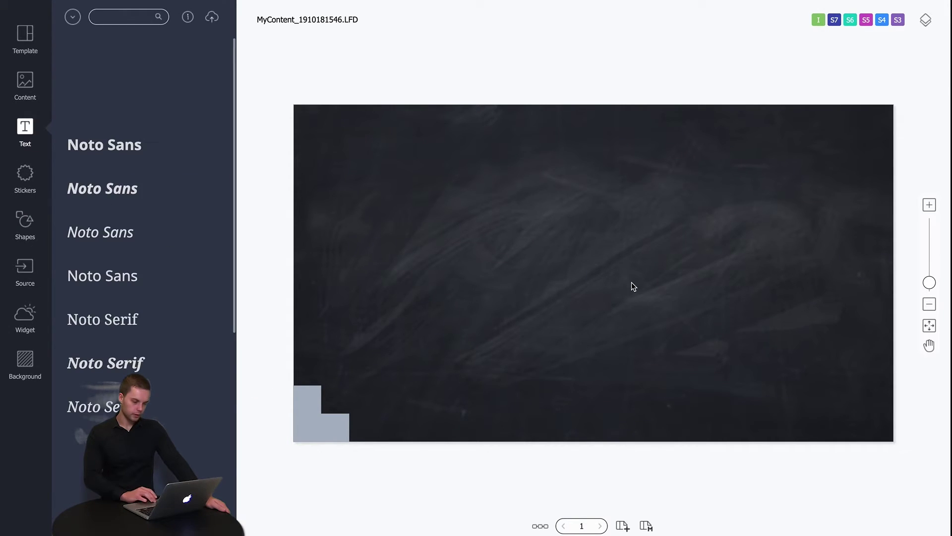
click(138, 149)
click(584, 259)
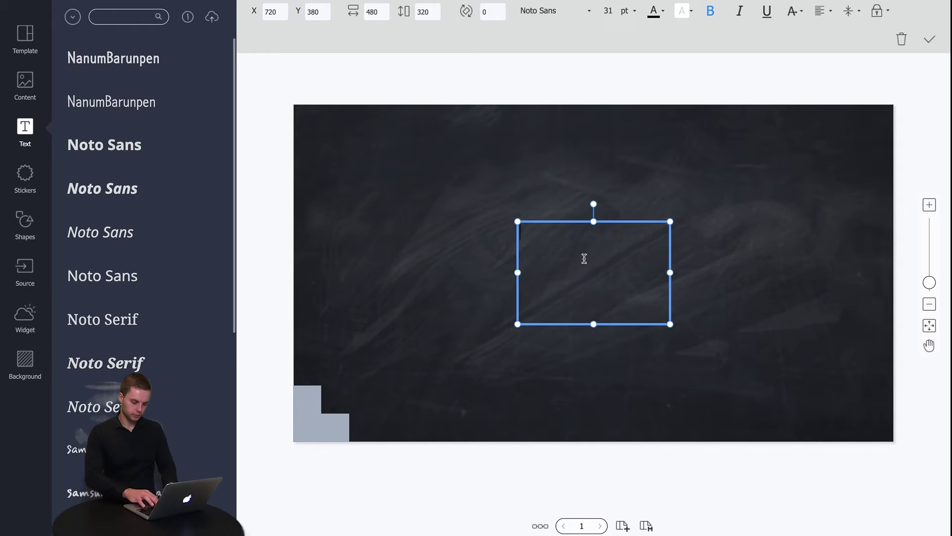
text(Hi there)
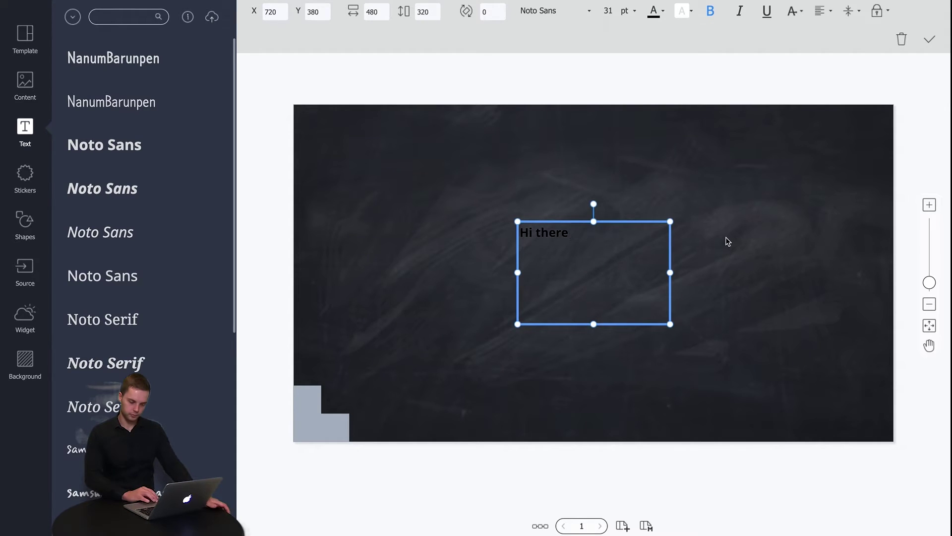
click(729, 206)
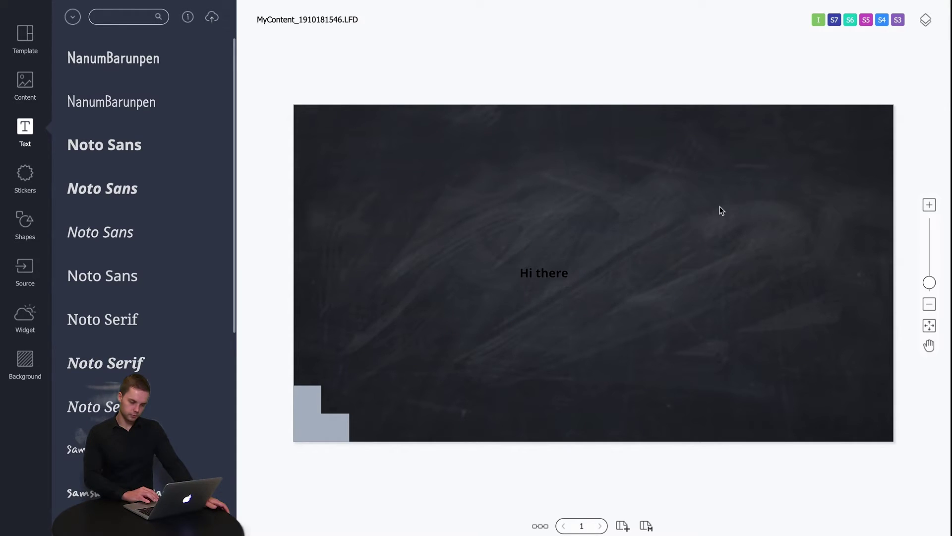
click(567, 265)
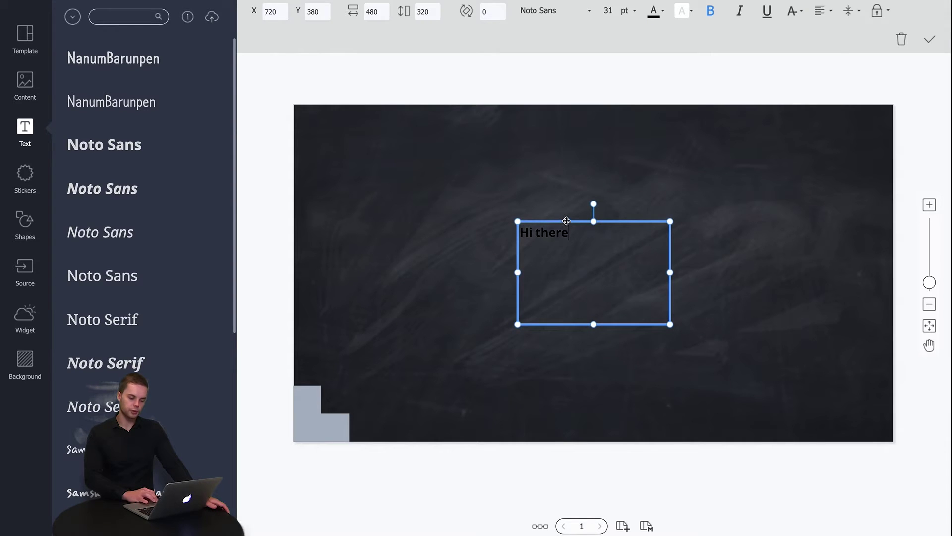
drag(566, 220, 367, 110)
click(362, 166)
Step: Select the whole 'Hi there' line and colour it white
double_click(365, 169)
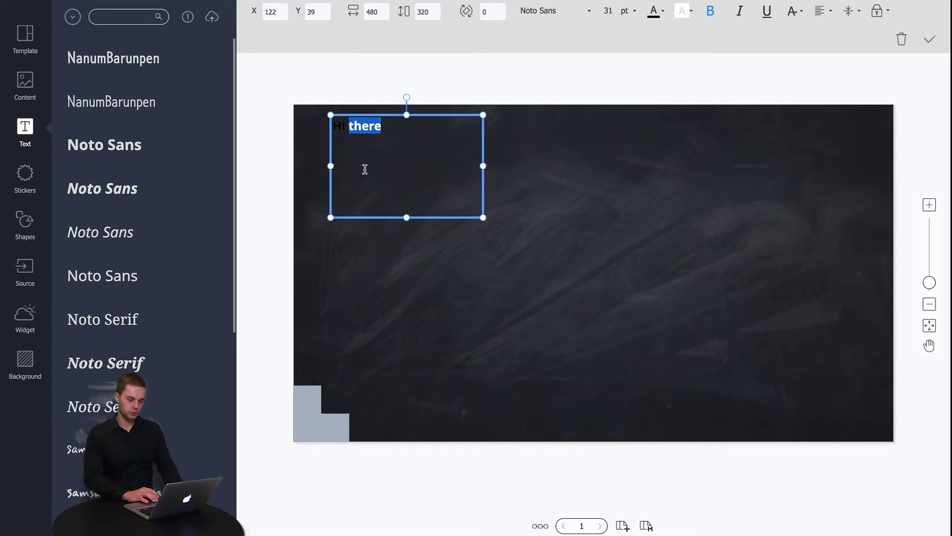
triple_click(365, 169)
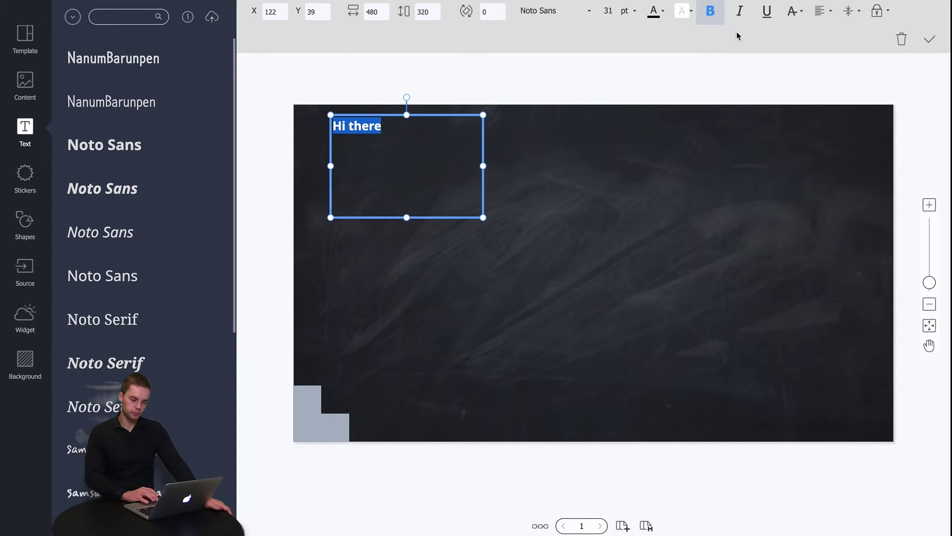
click(655, 11)
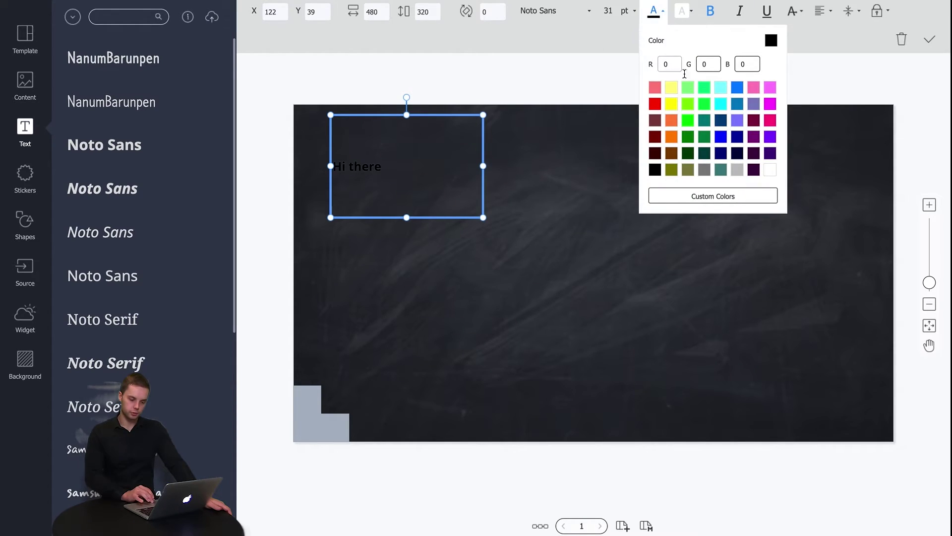
click(770, 171)
click(527, 90)
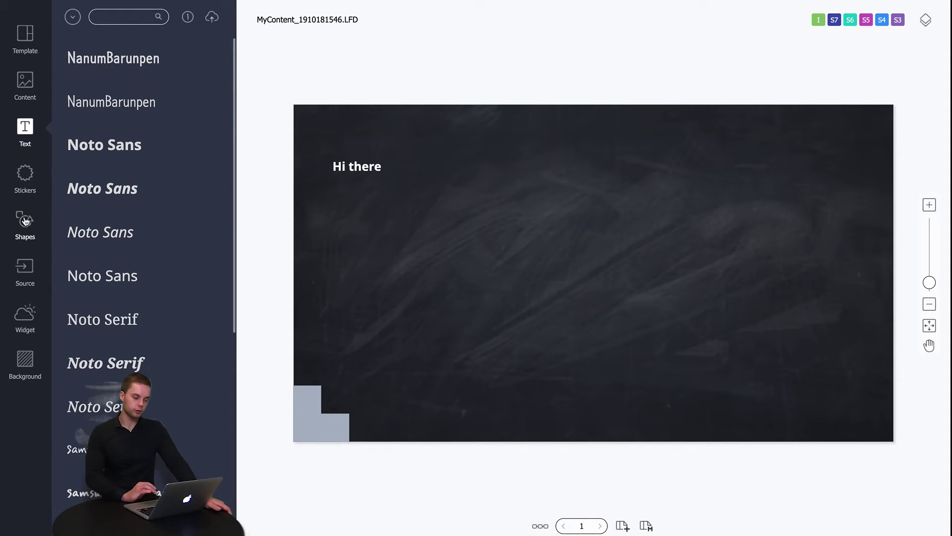
Step: Drop webauthor1.jpg onto the canvas, shrink it to 602×339 and park it bottom-right
click(31, 79)
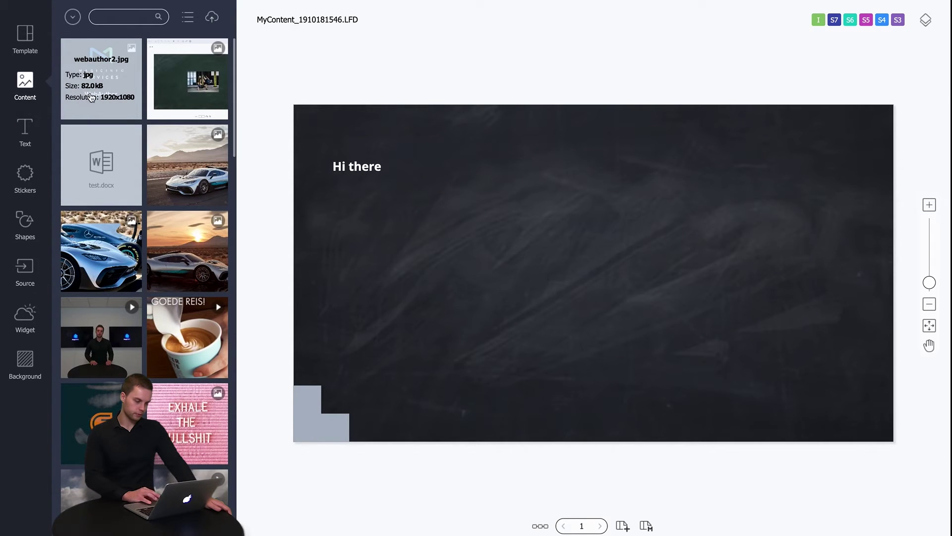
mouse_move(160, 90)
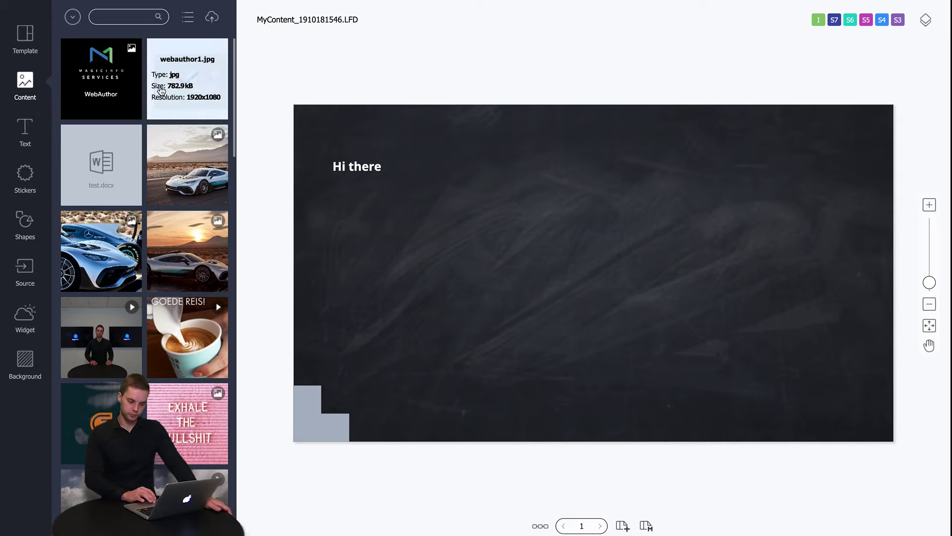
drag(160, 89, 580, 226)
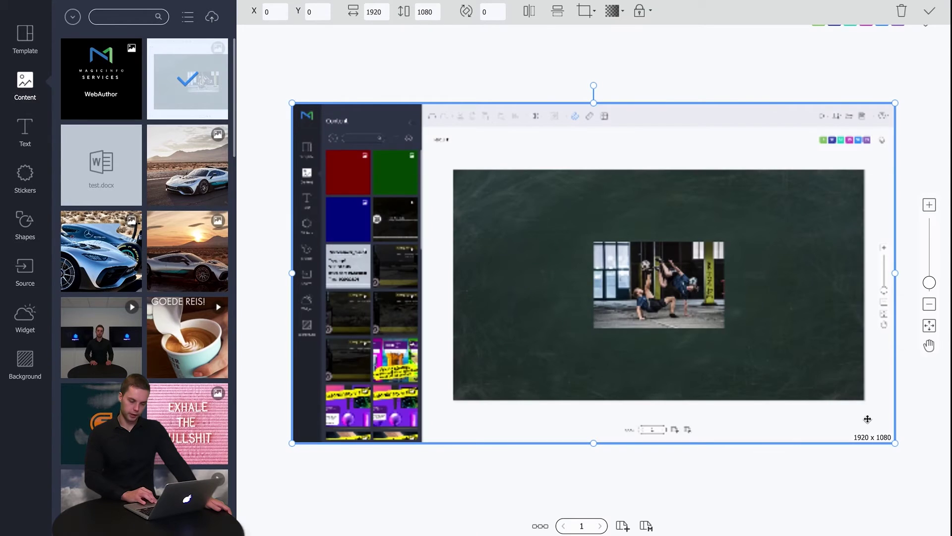
drag(896, 445, 483, 210)
drag(436, 184, 854, 414)
click(794, 279)
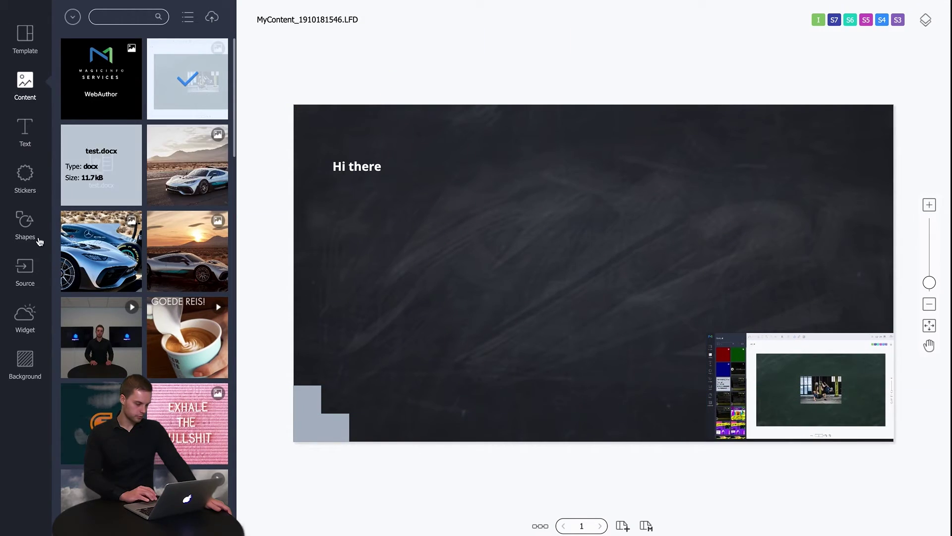
Step: Add a web page widget in the top-right corner, open its URL field, and enlarge it slightly
click(26, 313)
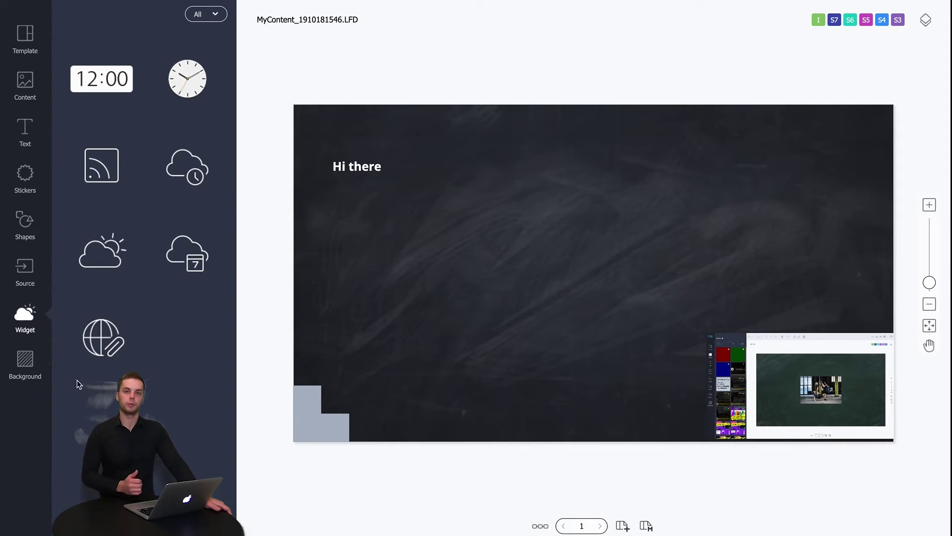
drag(90, 354, 666, 219)
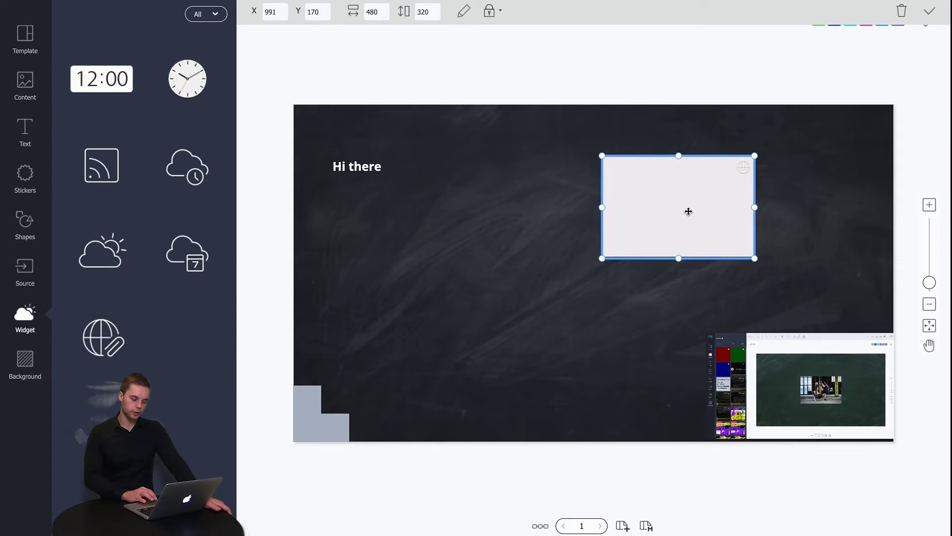
drag(688, 212, 835, 159)
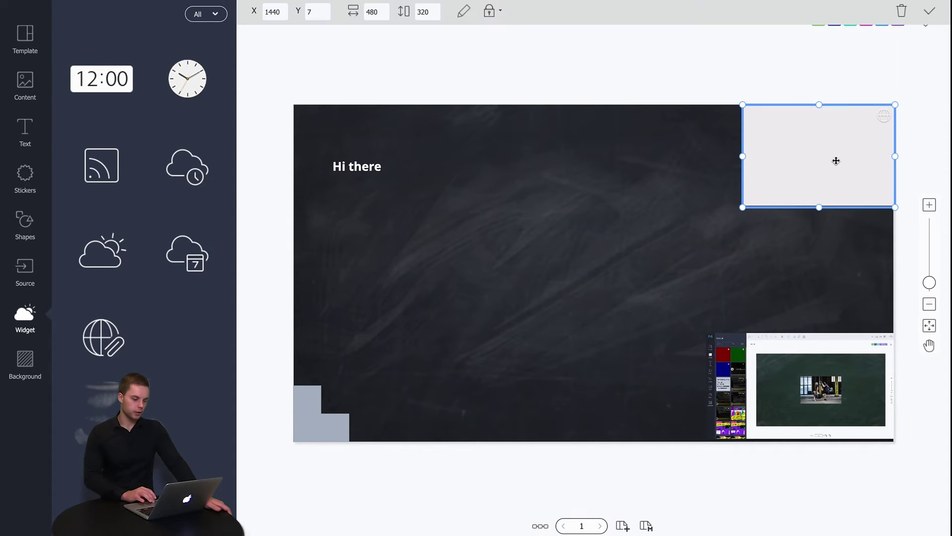
click(463, 11)
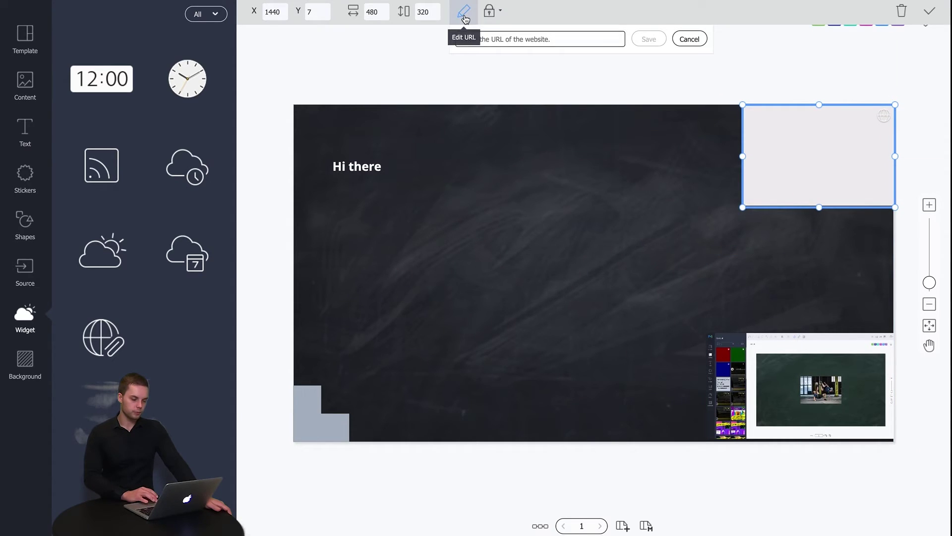
click(544, 45)
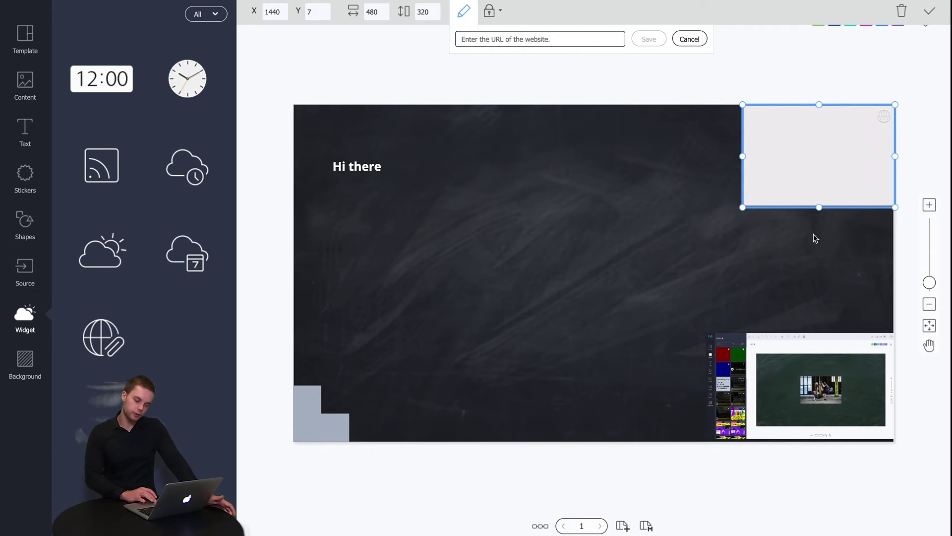
mouse_move(741, 206)
mouse_down()
mouse_move(692, 248)
mouse_move(400, 434)
mouse_move(727, 215)
mouse_up()
click(644, 257)
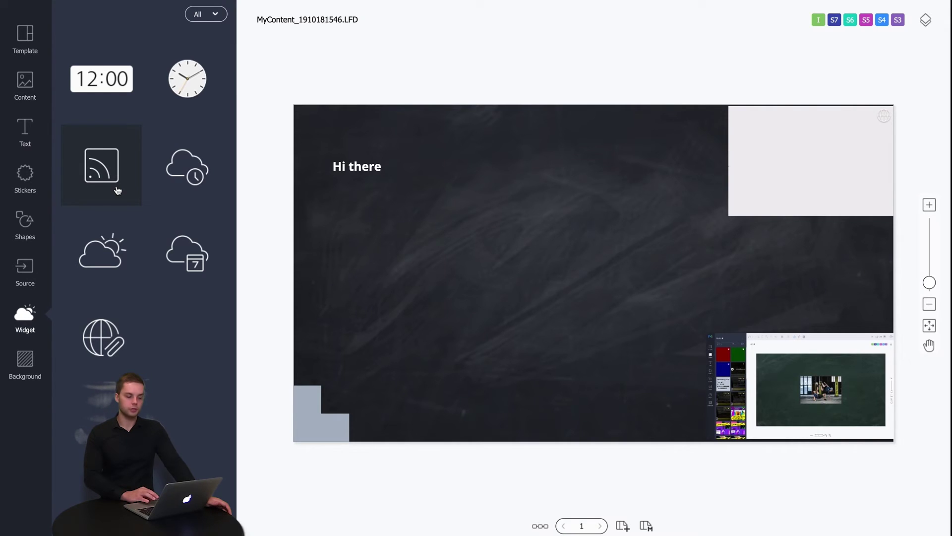
Step: Drop an RSS feed widget at X 255, Y 827, resize it to 987×242, and focus its feed URL field
drag(124, 190, 415, 369)
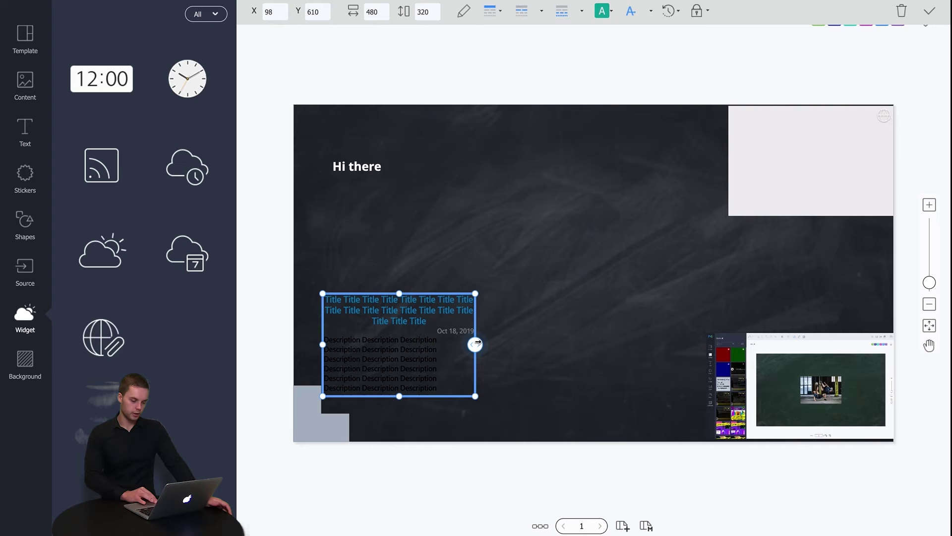
drag(474, 342, 670, 342)
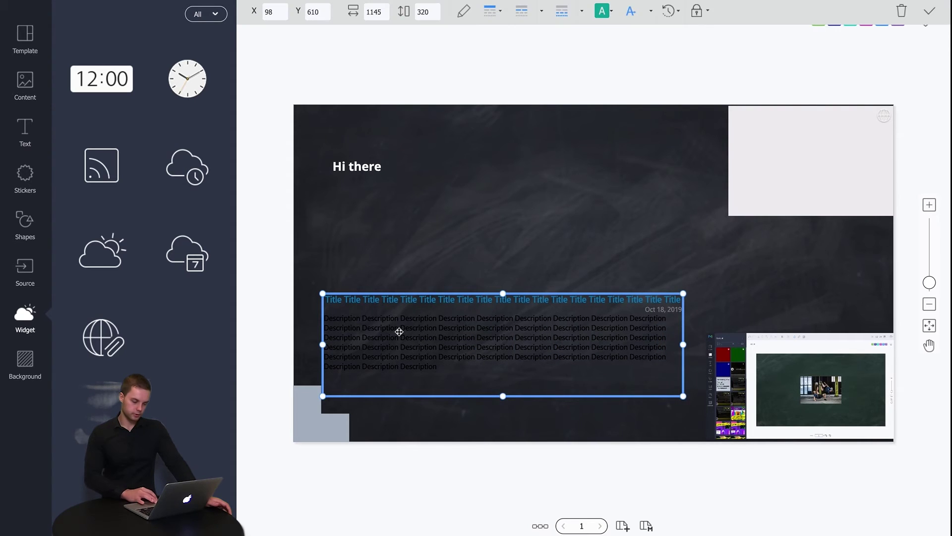
drag(323, 343, 372, 344)
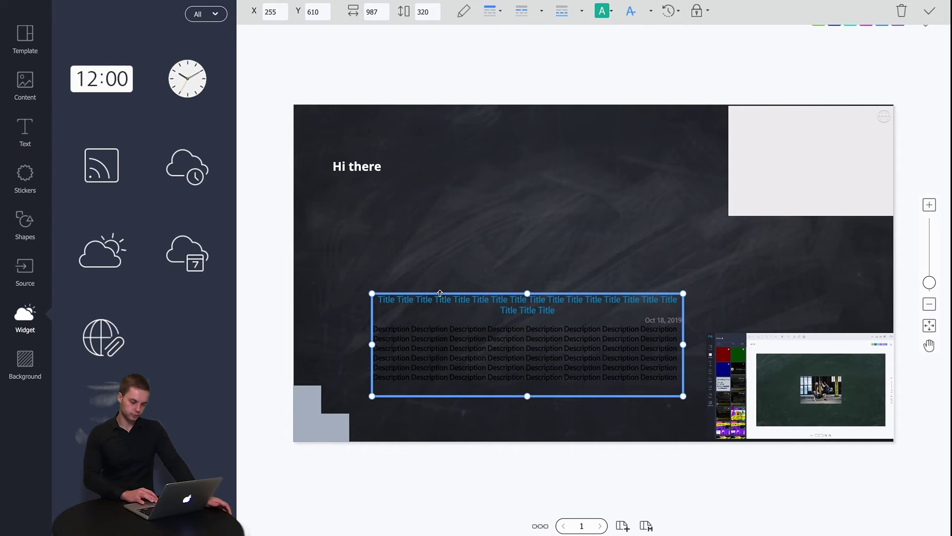
drag(440, 296, 447, 366)
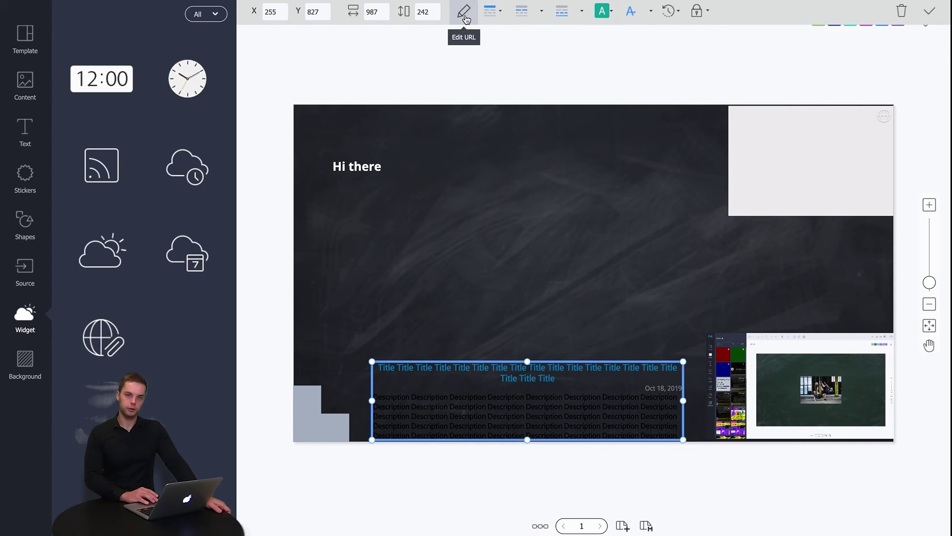
click(464, 14)
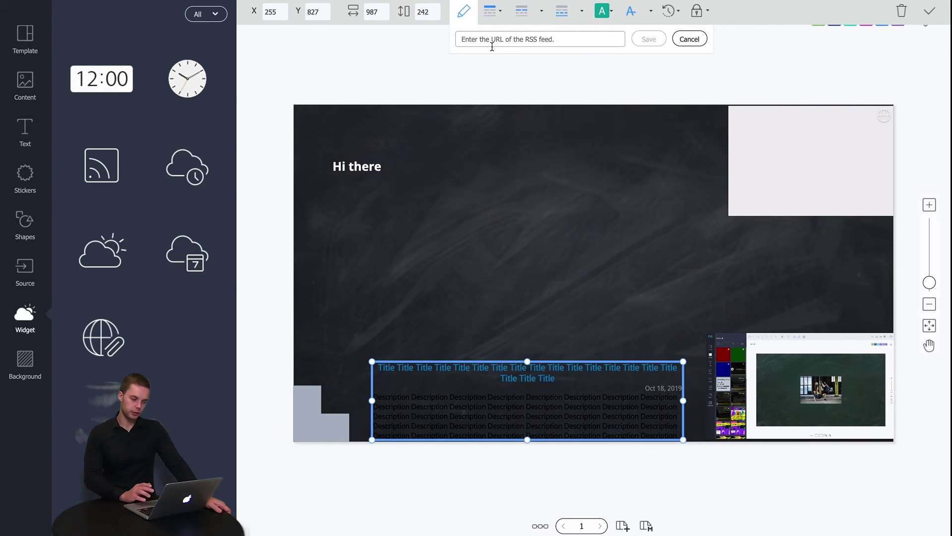
click(492, 44)
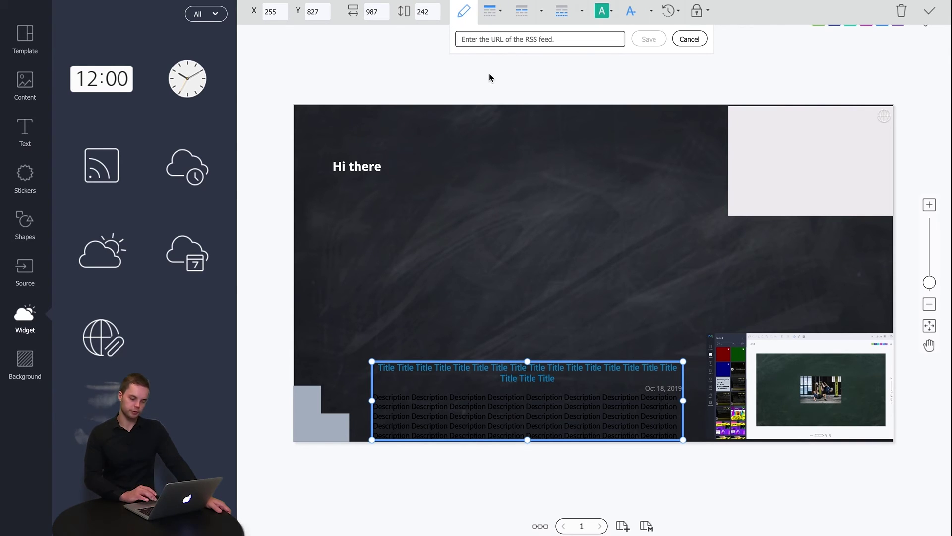
Step: Cancel the RSS URL entry, view the web widget's Lock options, then deselect everything
click(695, 44)
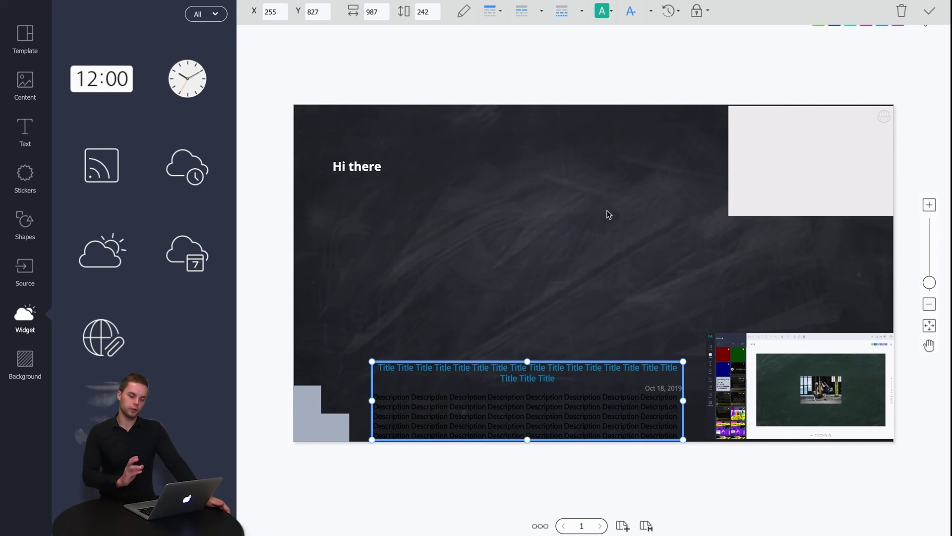
click(748, 172)
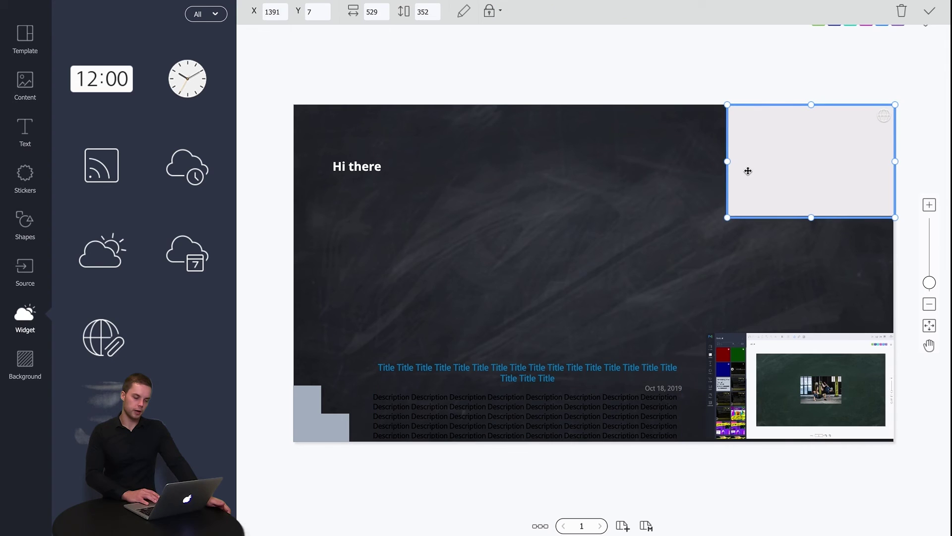
click(489, 11)
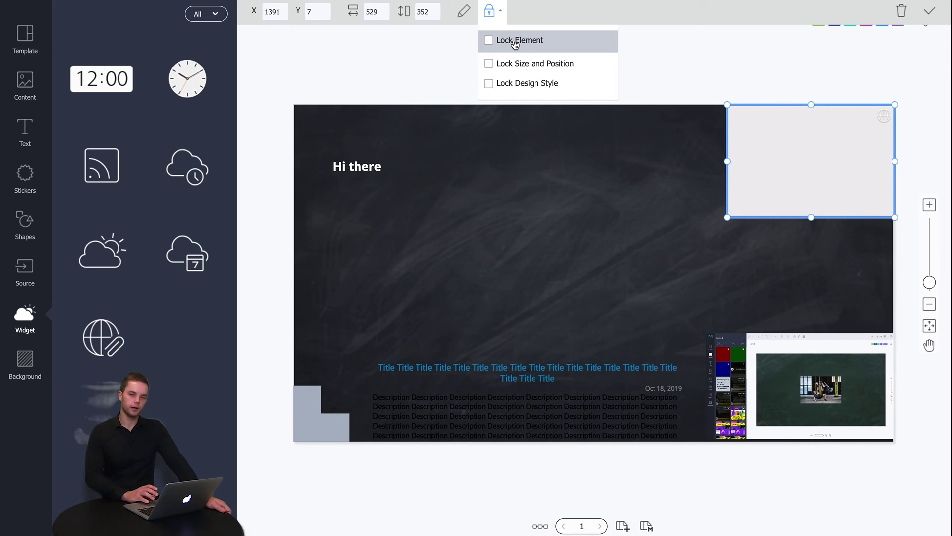
click(418, 81)
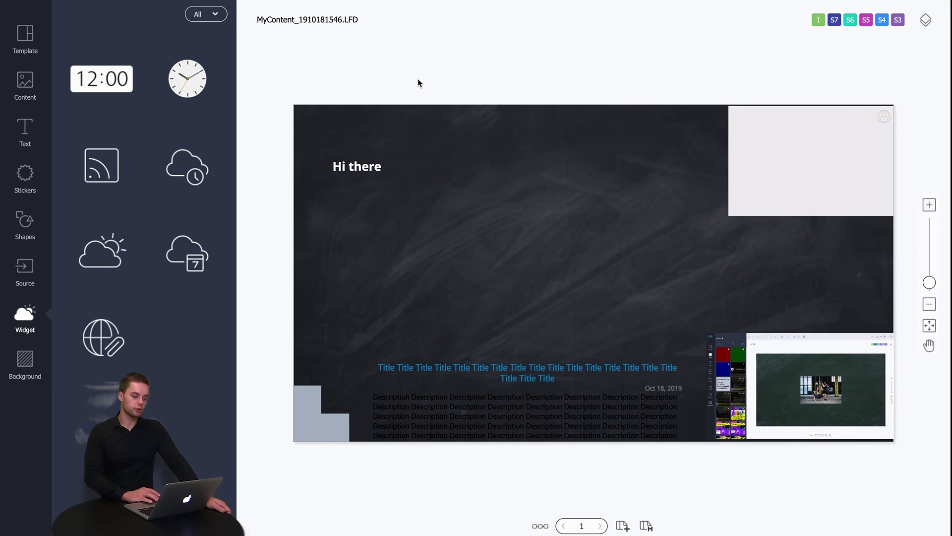